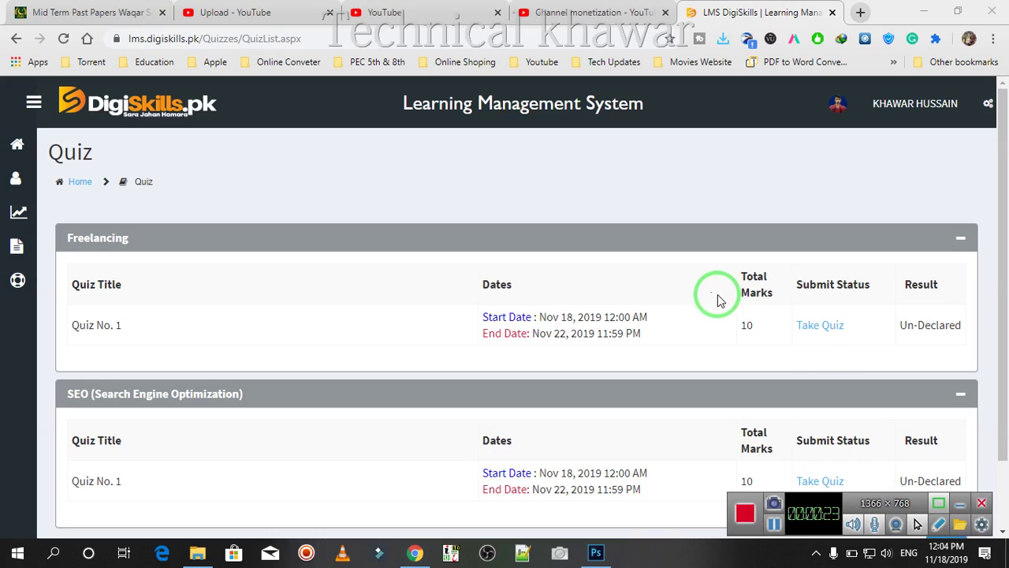
Step: Start the Freelancing Quiz No. 1, answer question 1 with "Presenting your work" and save it
{"action": "left_click", "coordinate": [817, 330]}
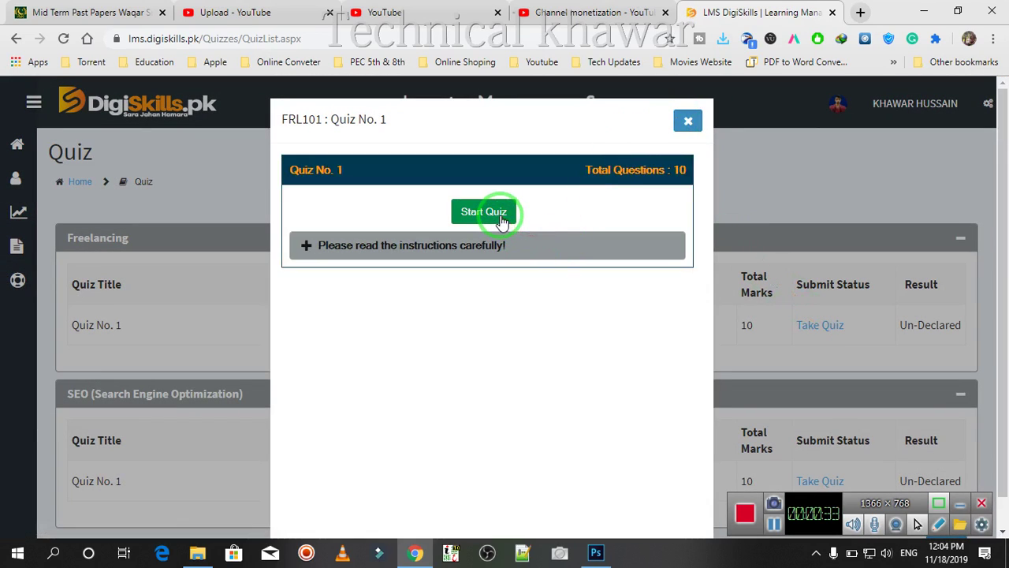
{"action": "left_click", "coordinate": [501, 220]}
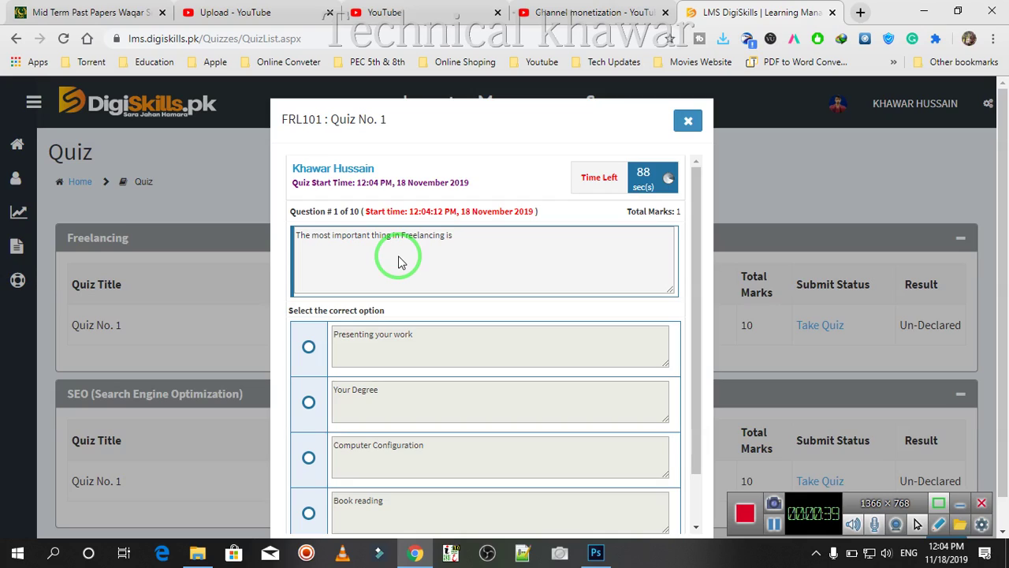
{"action": "left_click", "coordinate": [342, 248]}
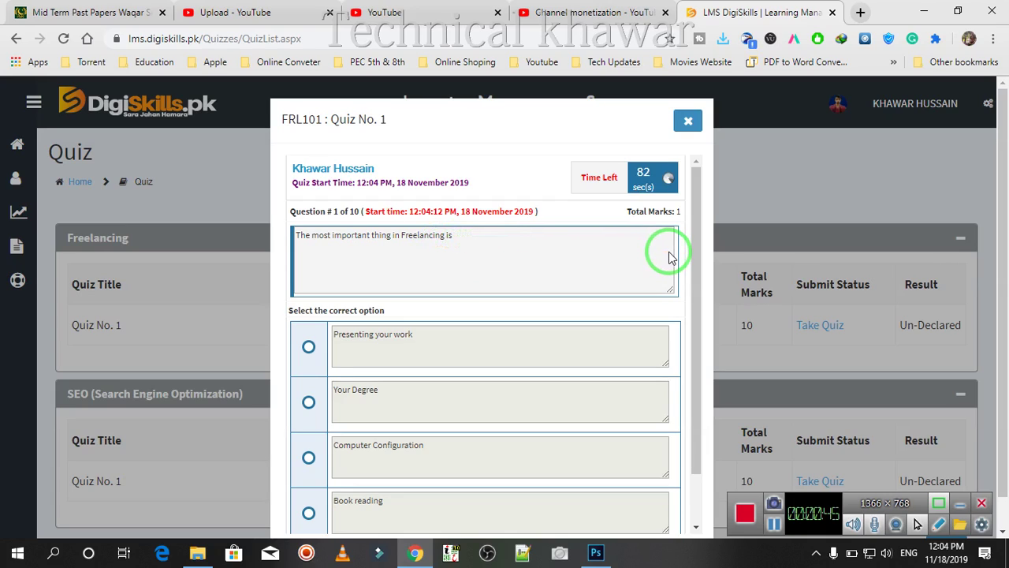
{"action": "left_click_drag", "start_coordinate": [698, 246], "coordinate": [698, 268]}
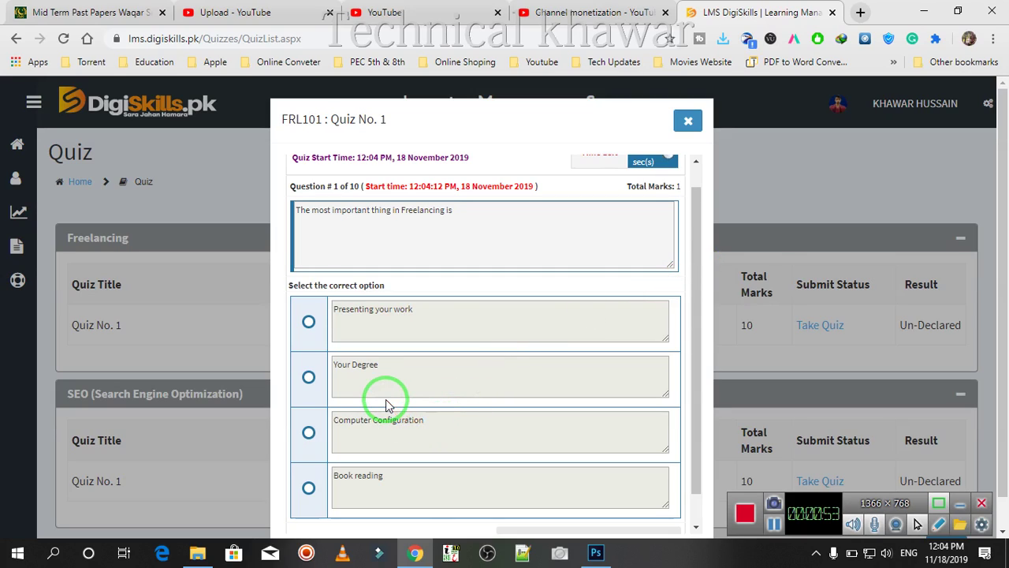
{"action": "left_click", "coordinate": [309, 322]}
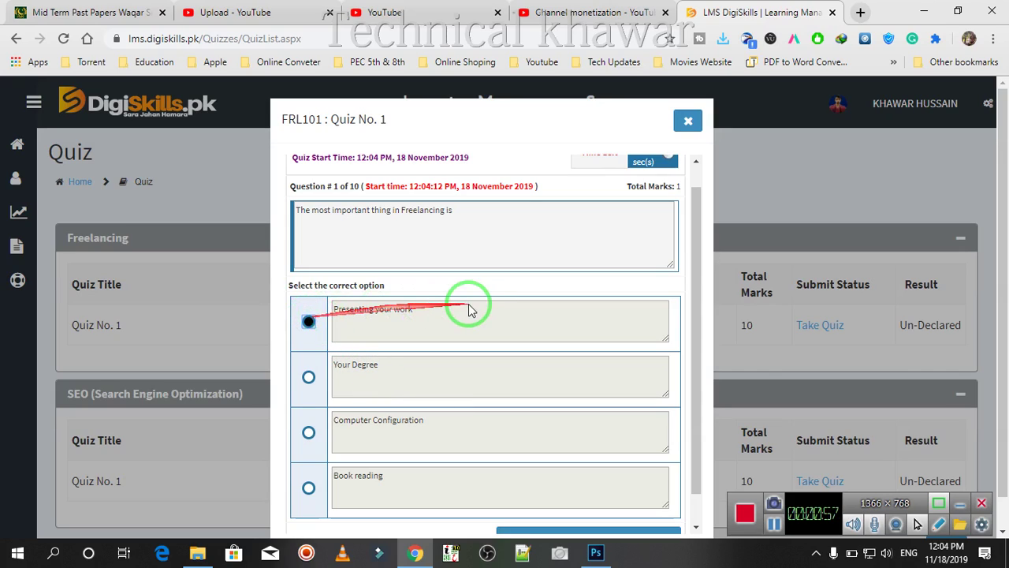
{"action": "left_click_drag", "start_coordinate": [691, 252], "coordinate": [708, 329]}
{"action": "left_click", "coordinate": [555, 509]}
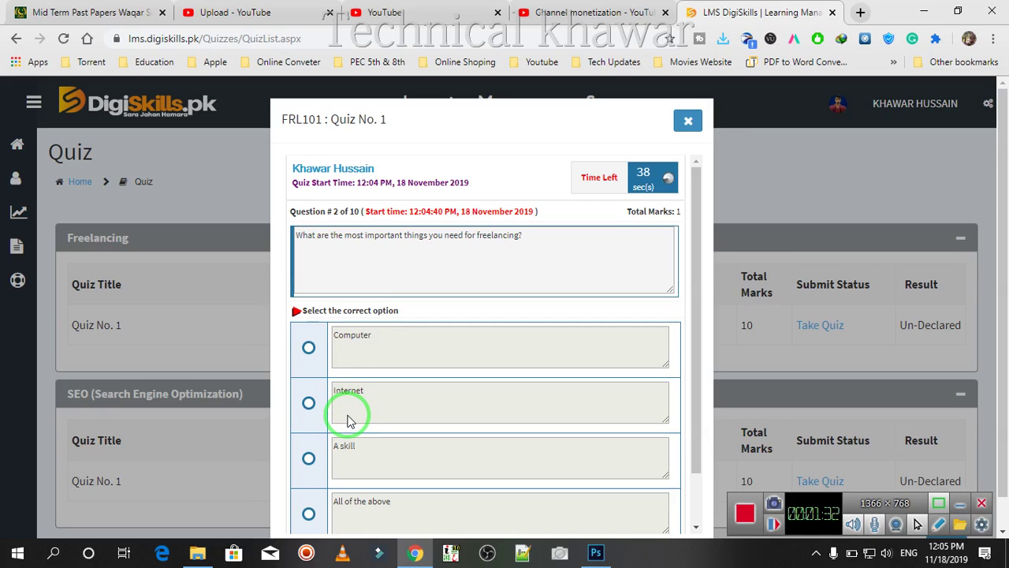
Step: Answer question 2 on the most important things needed for freelancing with "All of the above" and save it
{"action": "left_click", "coordinate": [308, 512]}
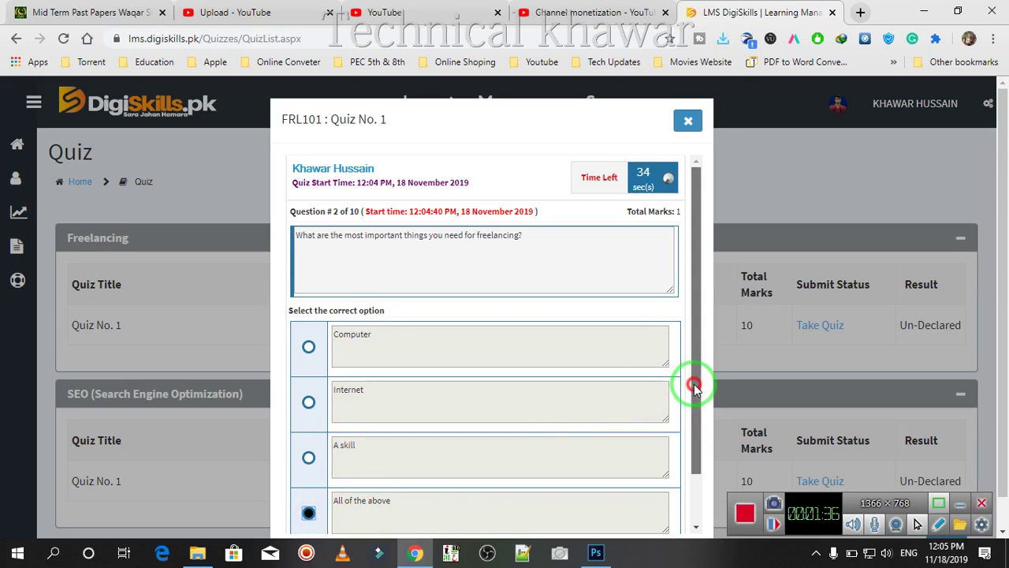
{"action": "left_click_drag", "start_coordinate": [694, 383], "coordinate": [693, 482]}
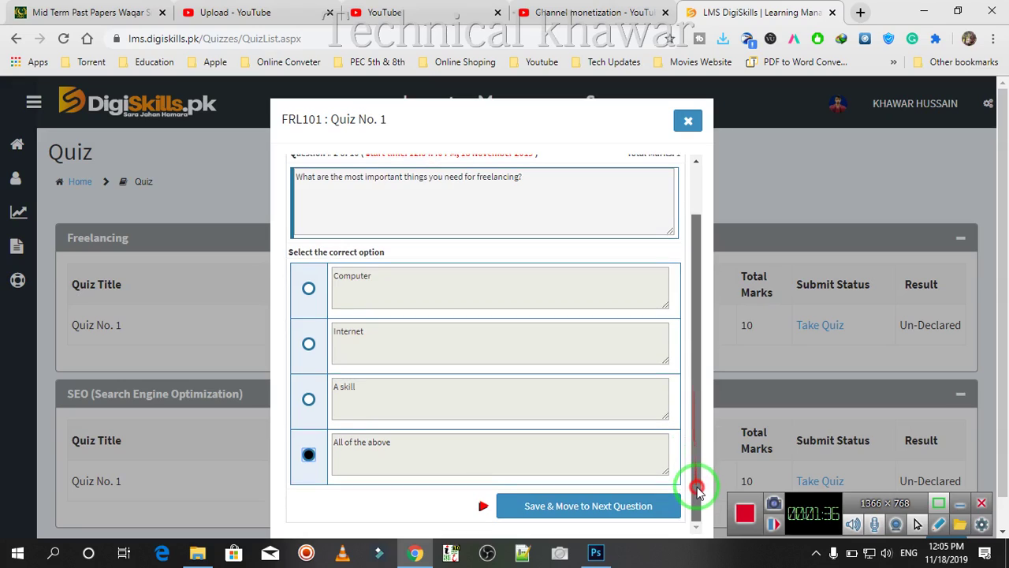
{"action": "left_click", "coordinate": [588, 507]}
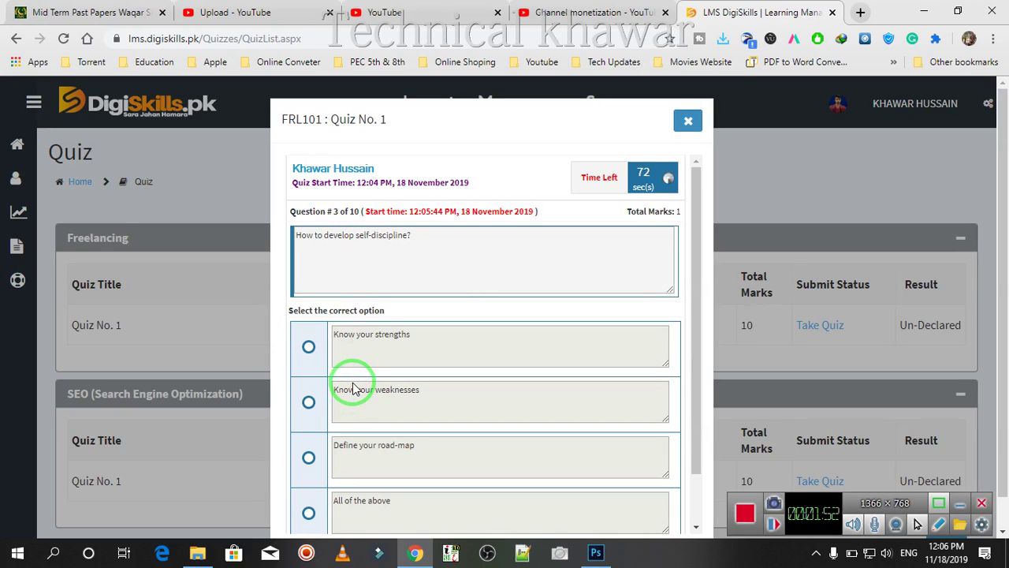
Step: Answer question 3 on developing self-discipline with "All of the above" and save it
{"action": "left_click_drag", "start_coordinate": [345, 419], "coordinate": [358, 416]}
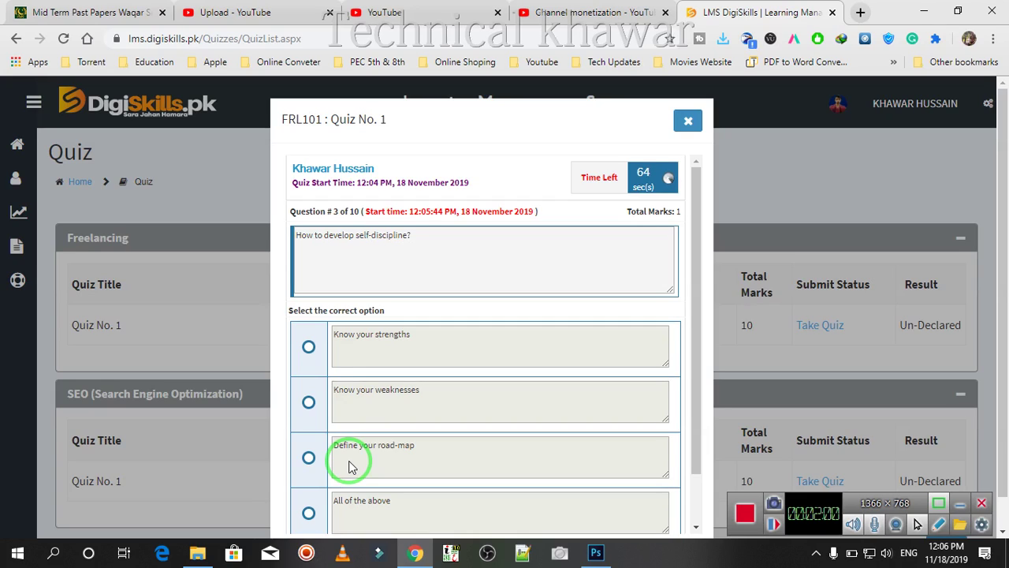
{"action": "left_click", "coordinate": [308, 512]}
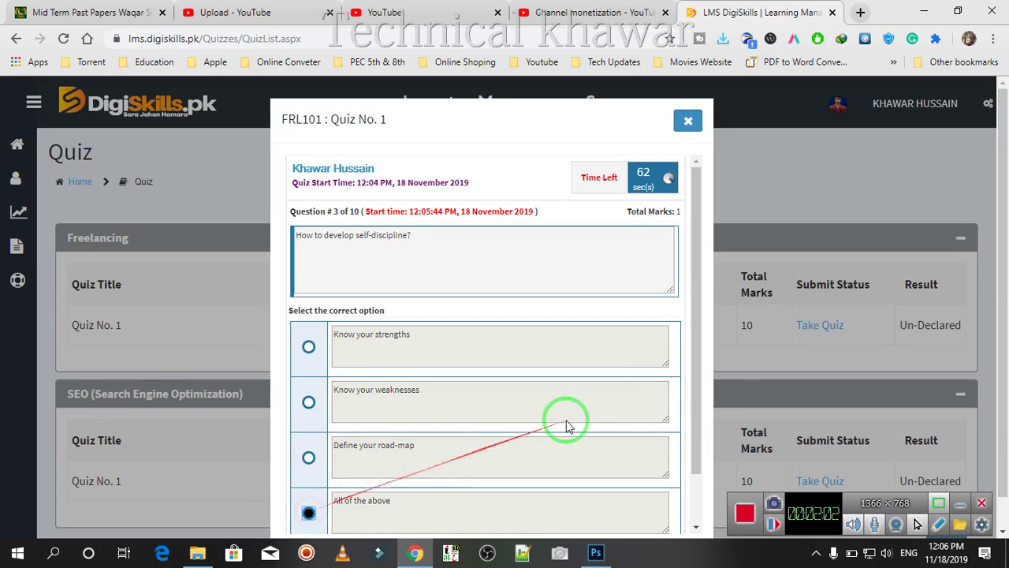
{"action": "left_click", "coordinate": [698, 394]}
{"action": "left_click_drag", "start_coordinate": [699, 394], "coordinate": [702, 466]}
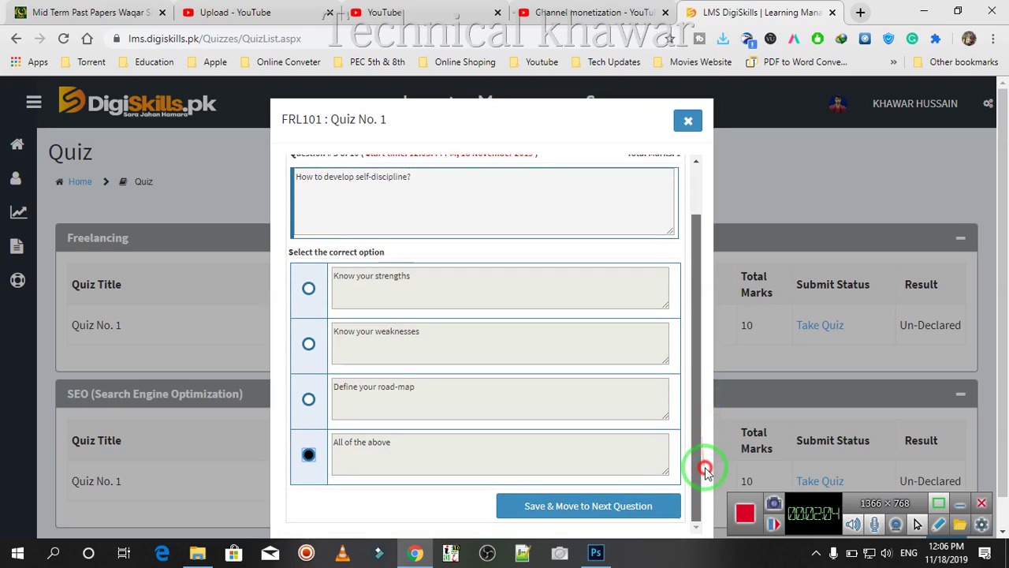
{"action": "left_click", "coordinate": [635, 503]}
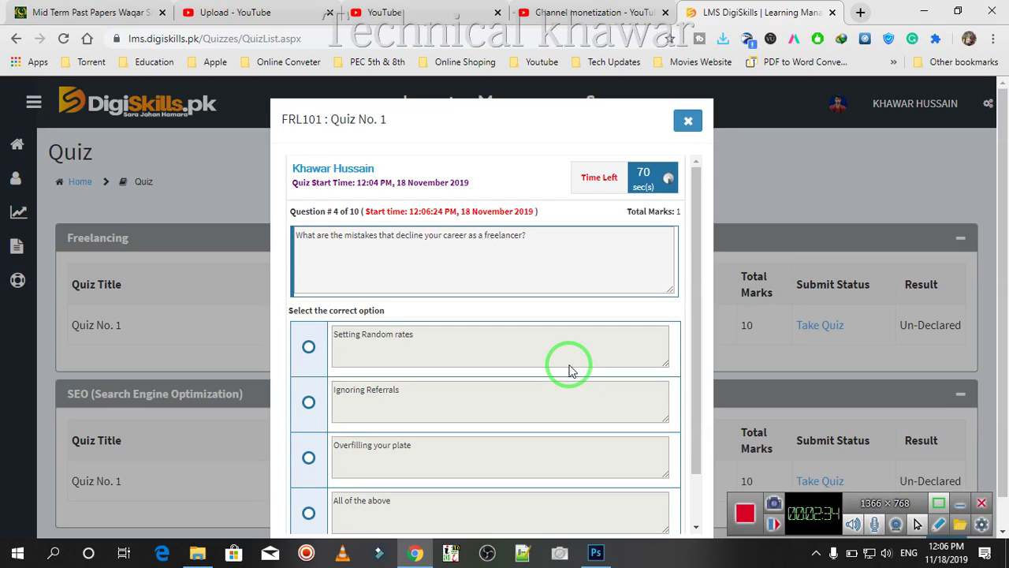
Step: Answer question 4 on mistakes that decline a freelancer's career with "Ignoring Referrals" and save it
{"action": "left_click", "coordinate": [308, 402]}
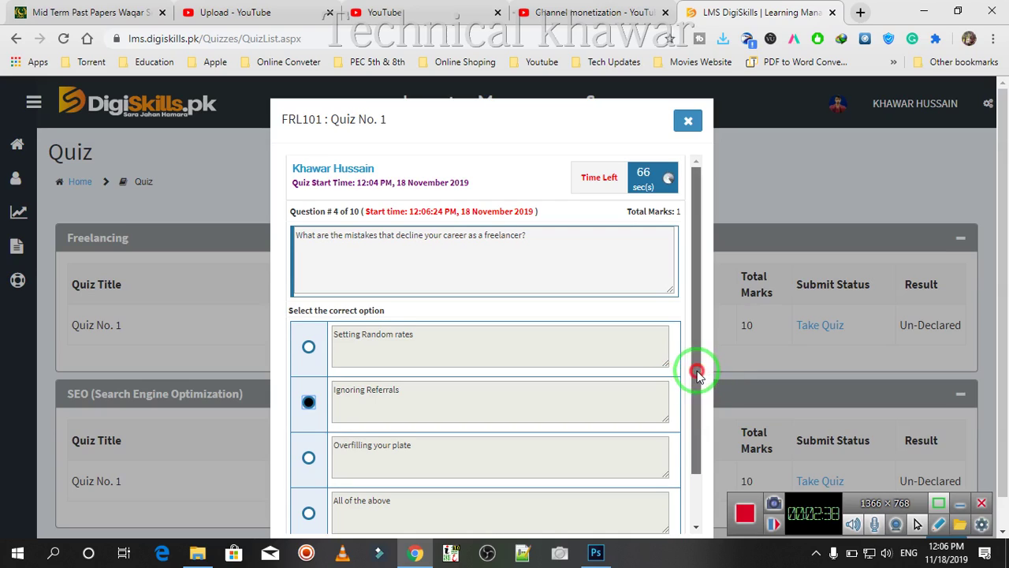
{"action": "left_click_drag", "start_coordinate": [693, 371], "coordinate": [713, 467]}
{"action": "left_click", "coordinate": [639, 509]}
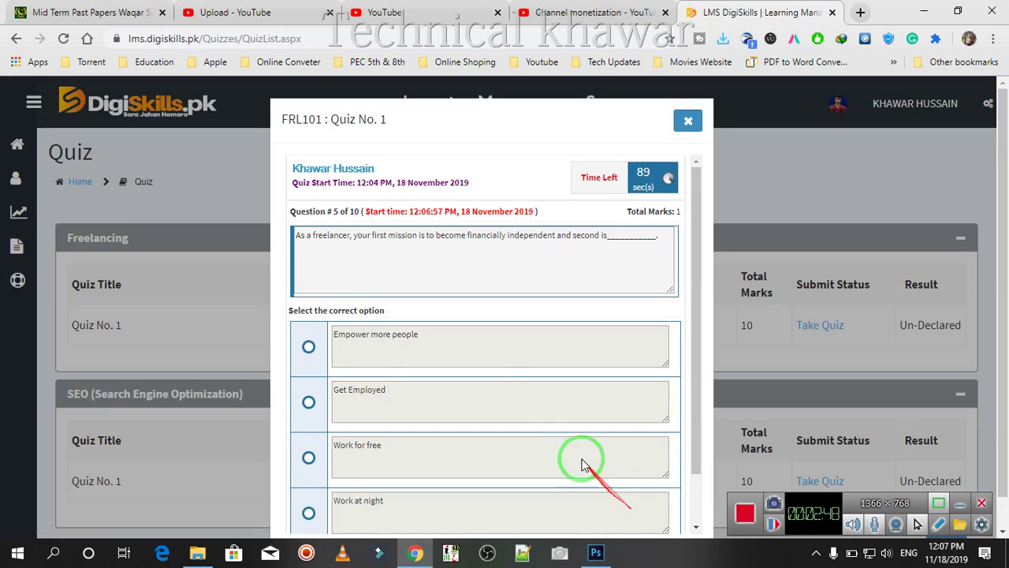
Step: Answer question 5 on a freelancer's second mission with "Work for free" and save it
{"action": "left_click", "coordinate": [347, 248]}
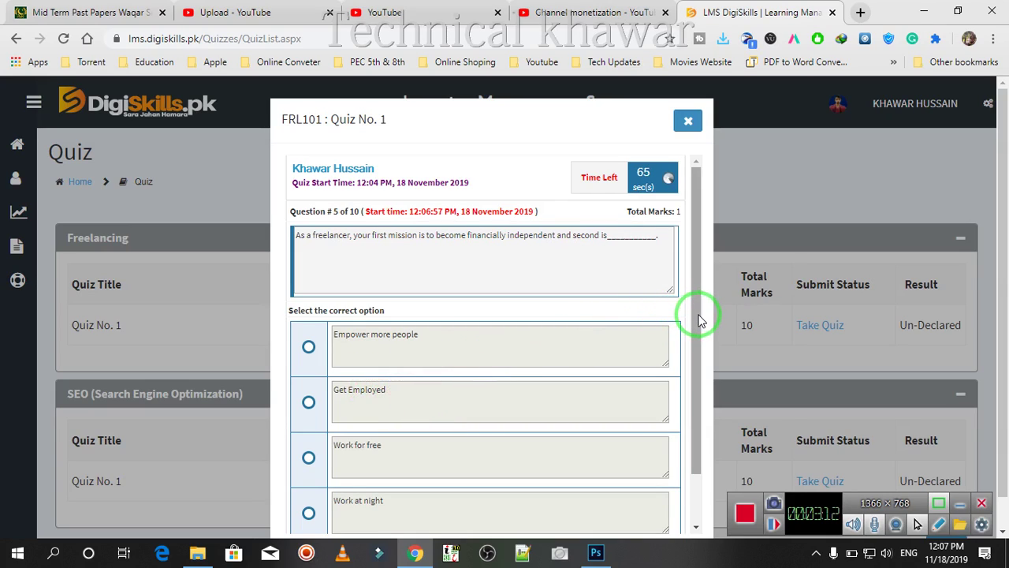
{"action": "left_click_drag", "start_coordinate": [694, 315], "coordinate": [696, 351]}
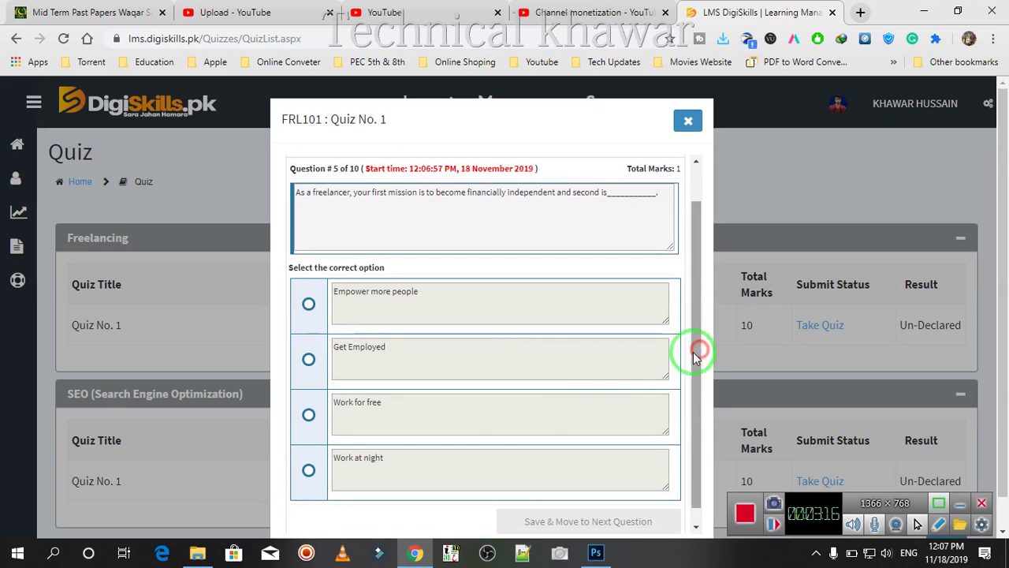
{"action": "left_click", "coordinate": [308, 415]}
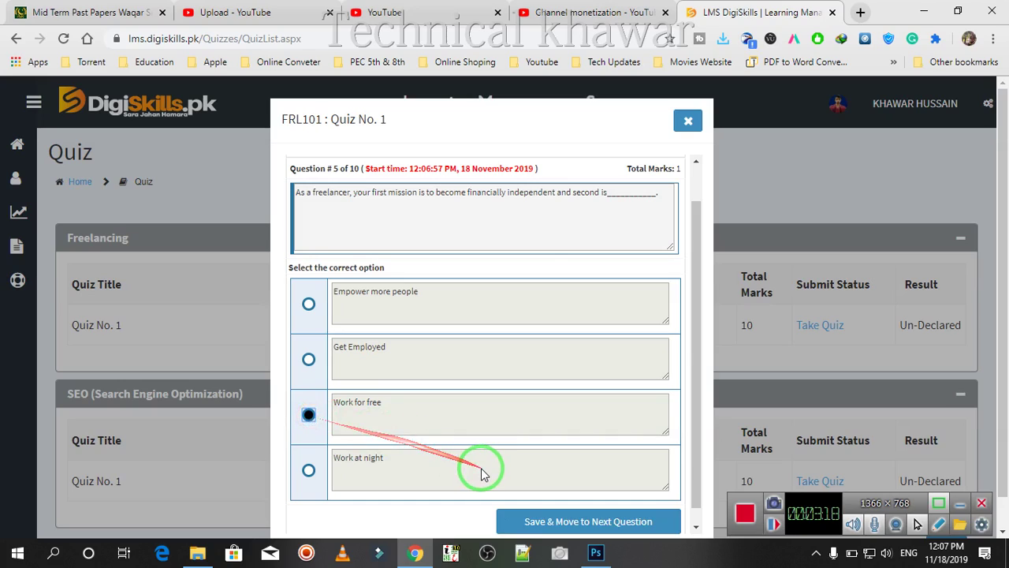
{"action": "left_click", "coordinate": [605, 522]}
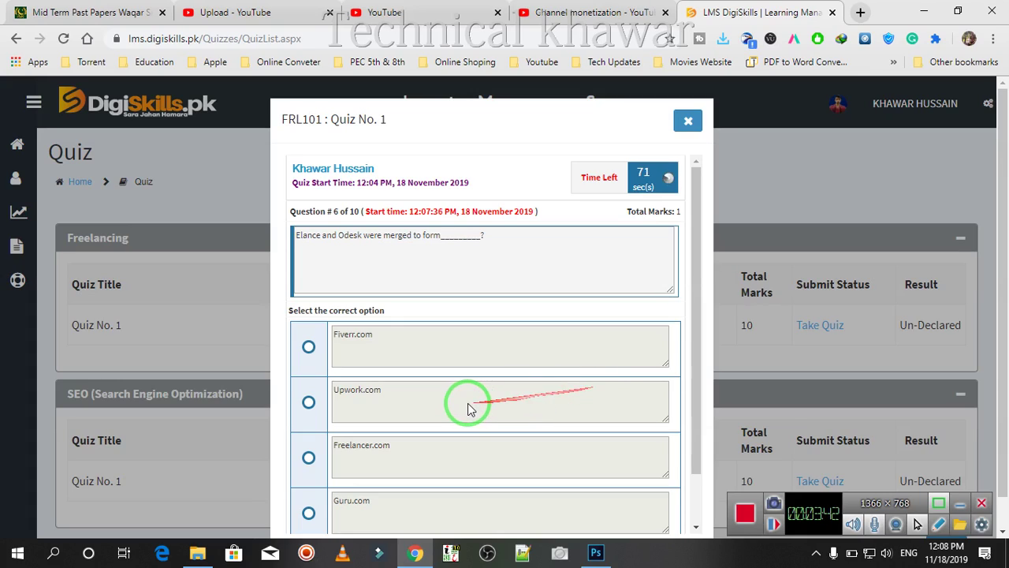
Step: Answer question 6 on the Elance and Odesk merger with "Guru.com" and save it
{"action": "left_click", "coordinate": [308, 515]}
{"action": "left_click_drag", "start_coordinate": [698, 384], "coordinate": [707, 476]}
{"action": "left_click", "coordinate": [604, 505]}
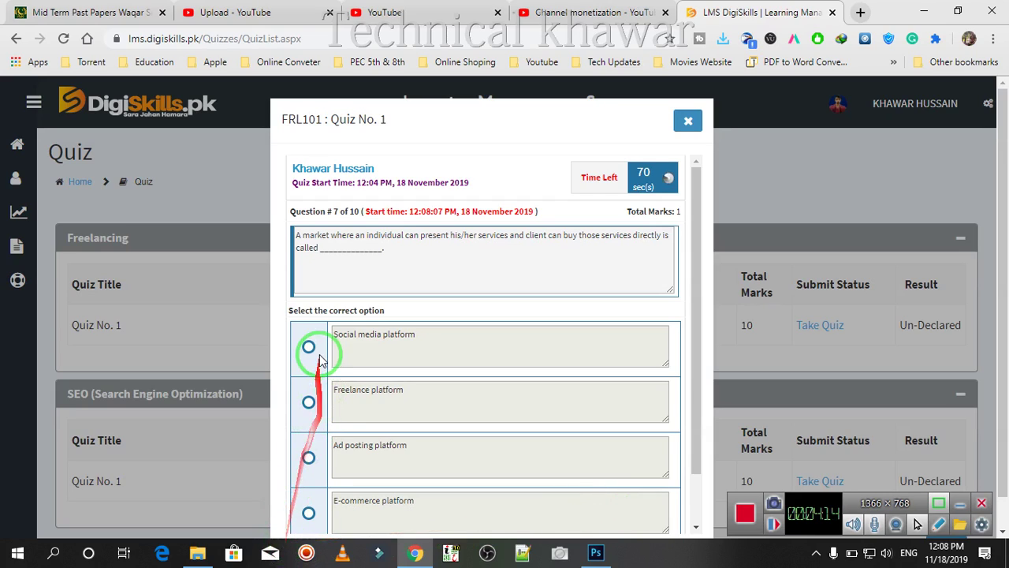
Step: Answer question 7 on the market where clients buy services directly with "Freelance platform" and save it
{"action": "left_click", "coordinate": [308, 403]}
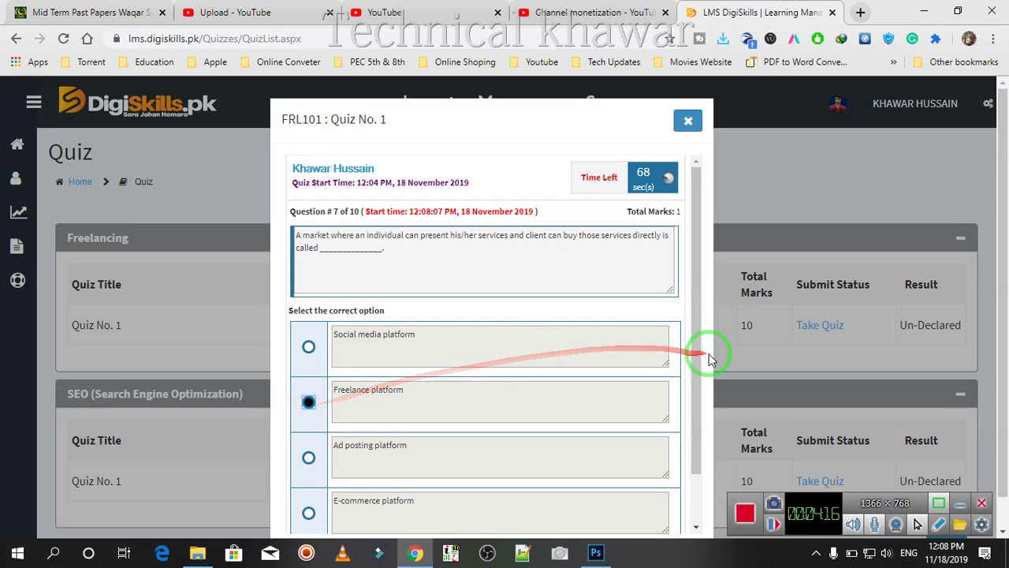
{"action": "left_click_drag", "start_coordinate": [696, 347], "coordinate": [705, 466]}
{"action": "left_click", "coordinate": [628, 495]}
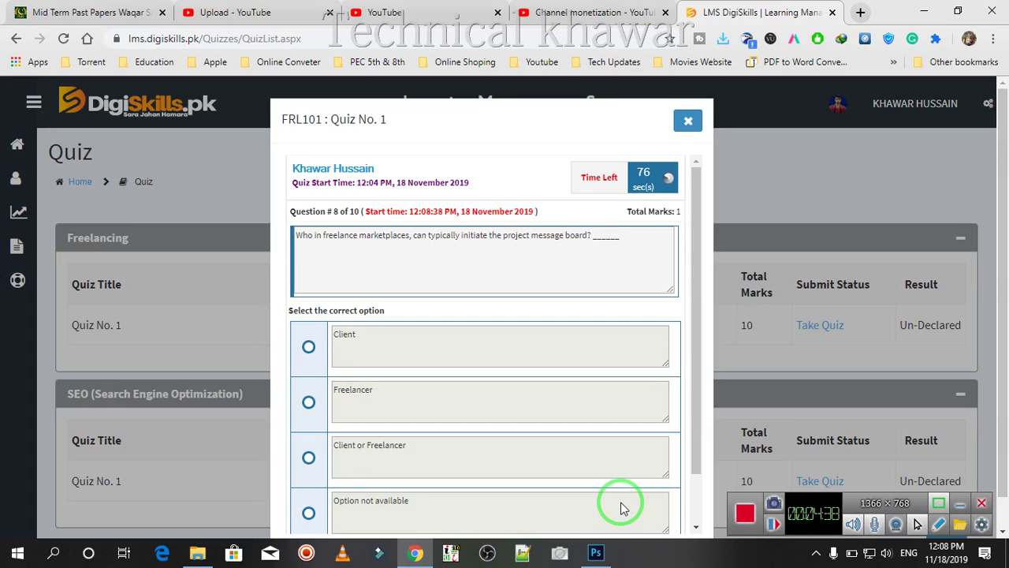
Step: Answer question 8 on who can initiate the project message board with "Option not available" and save it
{"action": "left_click", "coordinate": [308, 513]}
{"action": "left_click_drag", "start_coordinate": [699, 416], "coordinate": [705, 466]}
{"action": "left_click", "coordinate": [608, 506]}
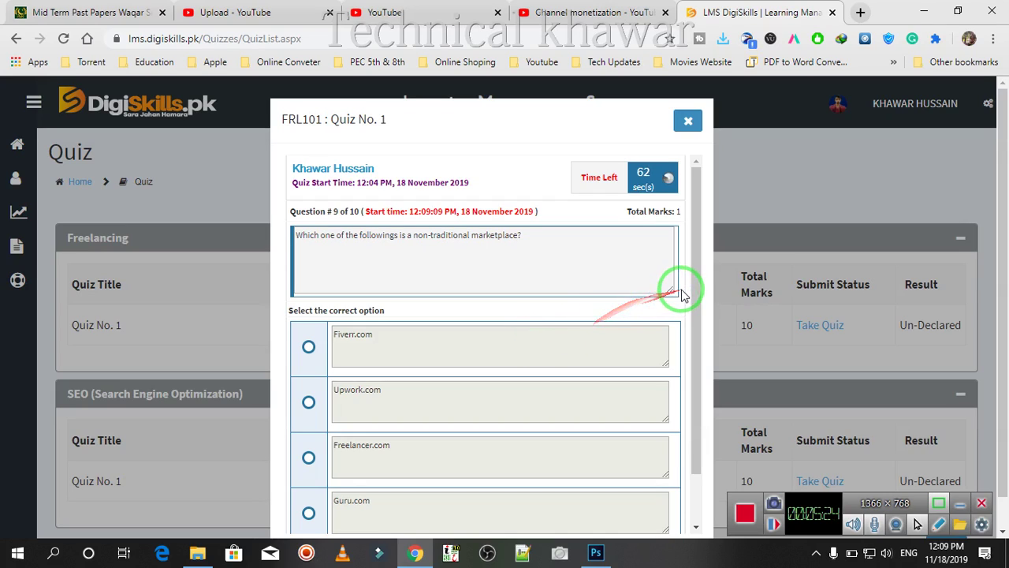
Step: Answer question 9 on the non-traditional marketplace with "Upwork.com" and save it
{"action": "left_click", "coordinate": [701, 285]}
{"action": "left_click_drag", "start_coordinate": [701, 286], "coordinate": [700, 322]}
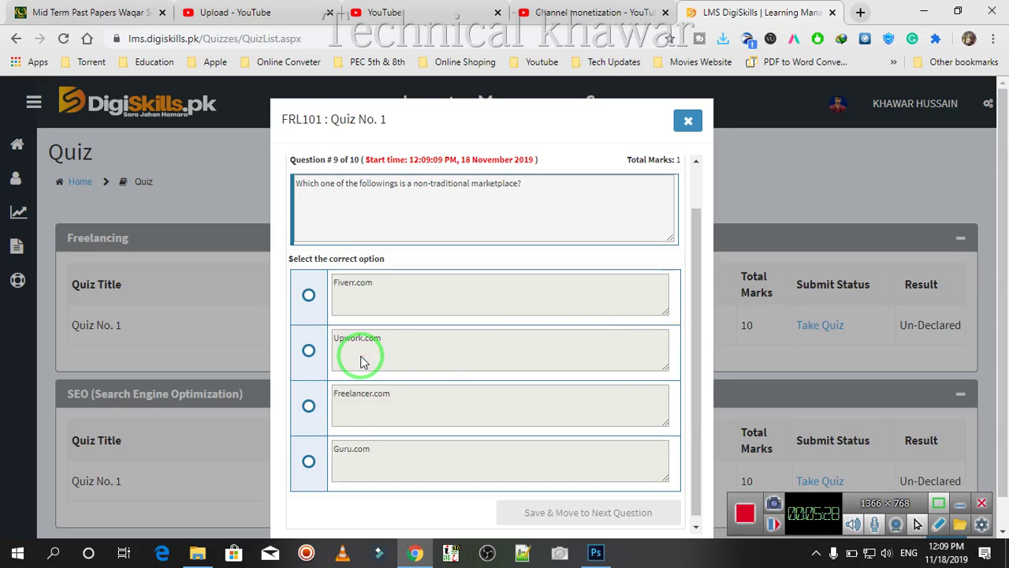
{"action": "left_click", "coordinate": [305, 353]}
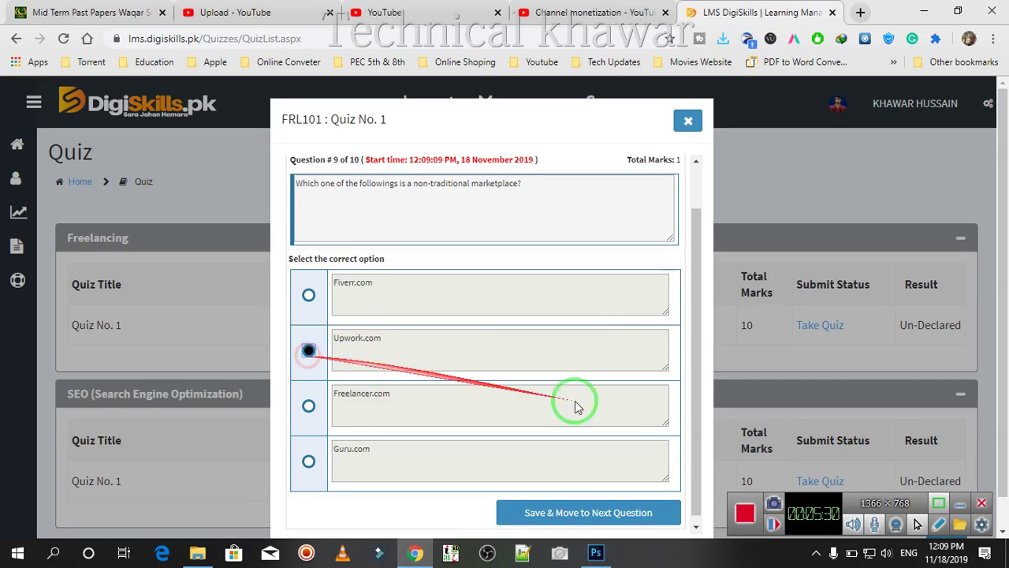
{"action": "left_click", "coordinate": [614, 517]}
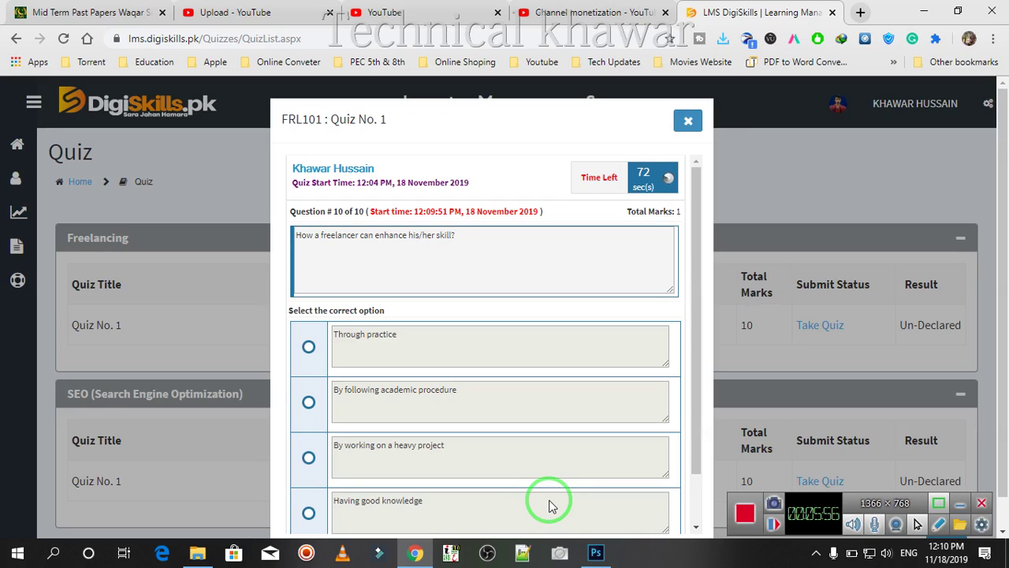
Step: Answer question 10 on how a freelancer can enhance skills with "Through practice" and save it
{"action": "left_click", "coordinate": [309, 348]}
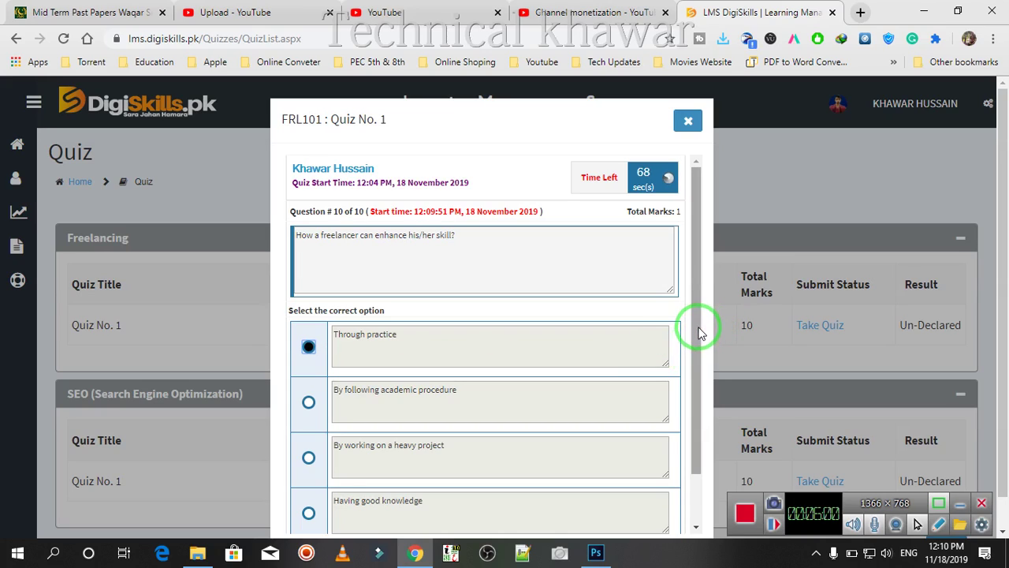
{"action": "left_click_drag", "start_coordinate": [700, 333], "coordinate": [703, 413]}
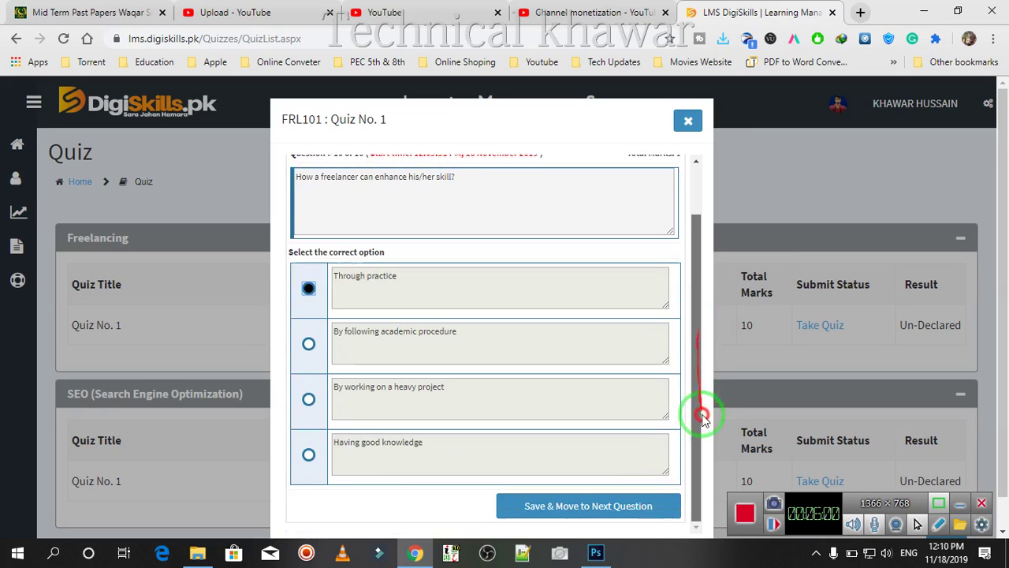
{"action": "left_click", "coordinate": [574, 505]}
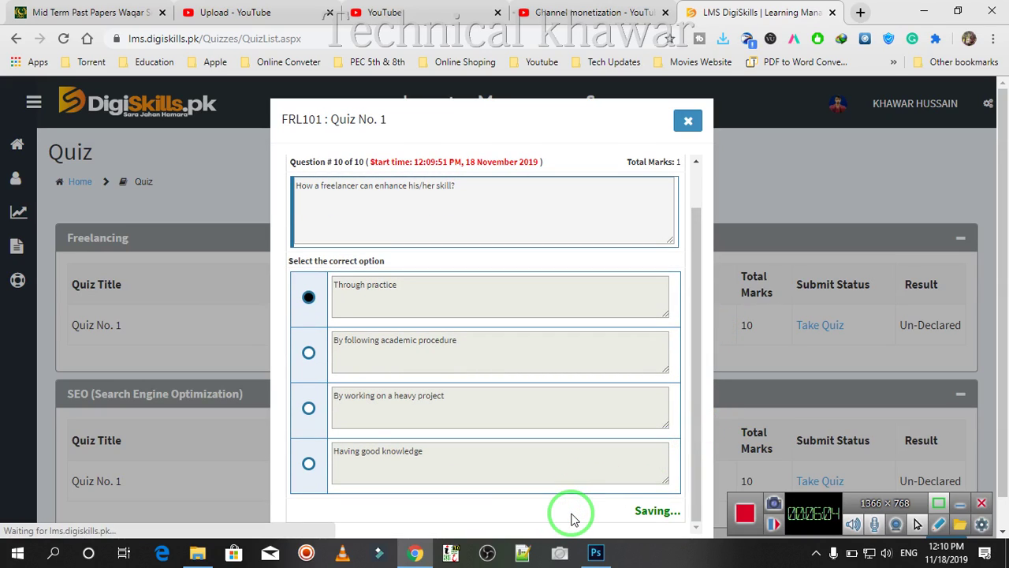